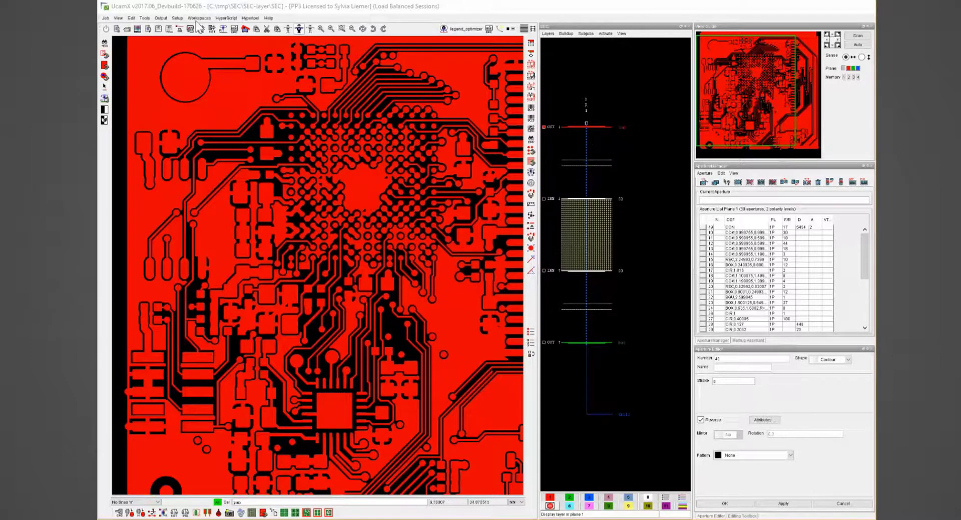
# - Open Secure Etch Compensation from Tools > Verify and list its saved parameter sets
pyautogui.click(145, 18)
pyautogui.moveTo(160, 31)
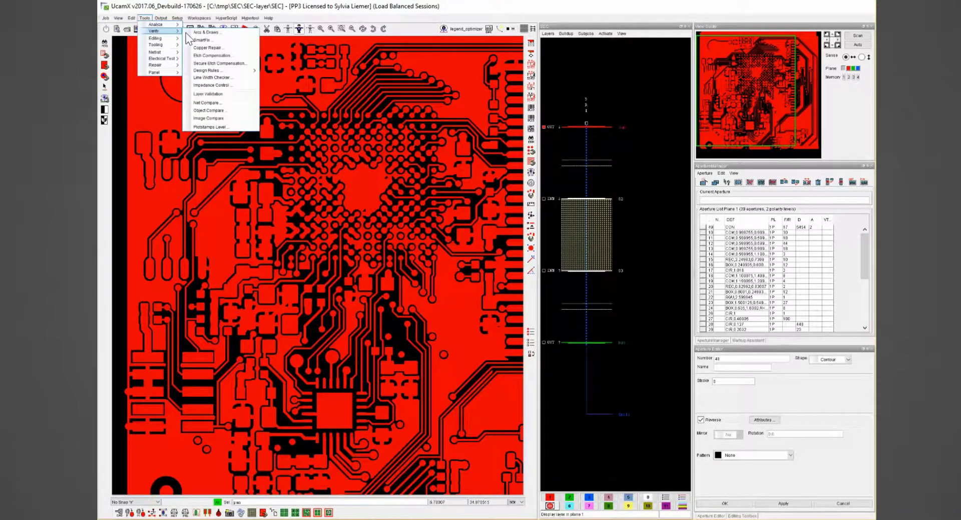
pyautogui.click(212, 63)
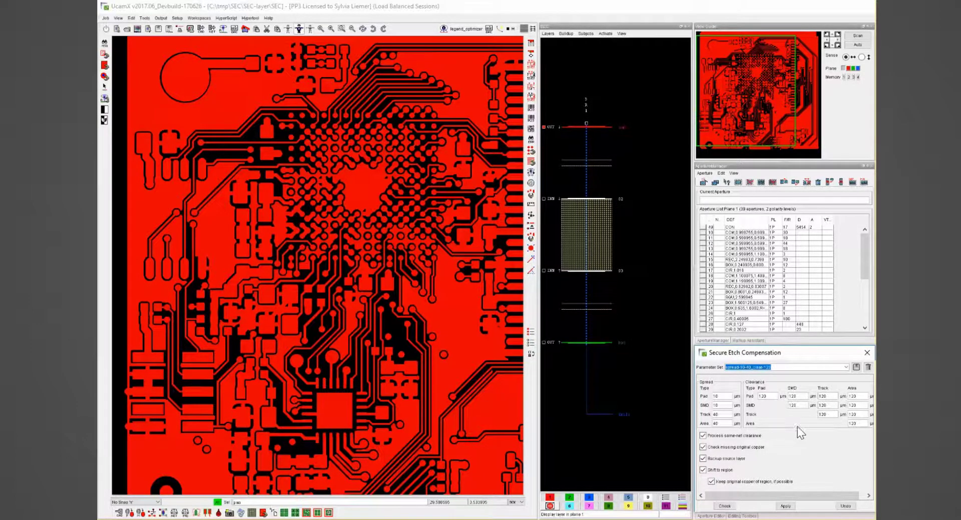
pyautogui.click(846, 366)
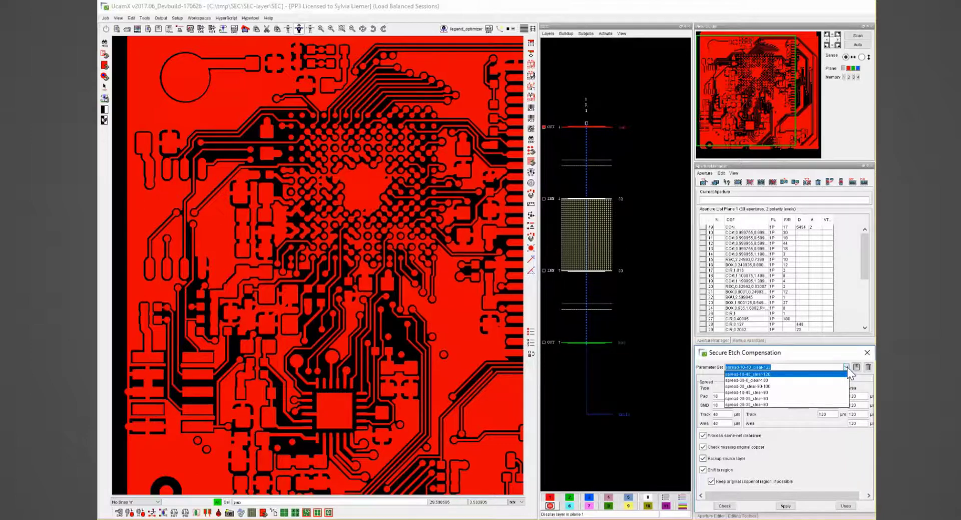
# - Select the spread-20-30_clear-90 parameter set
pyautogui.click(757, 399)
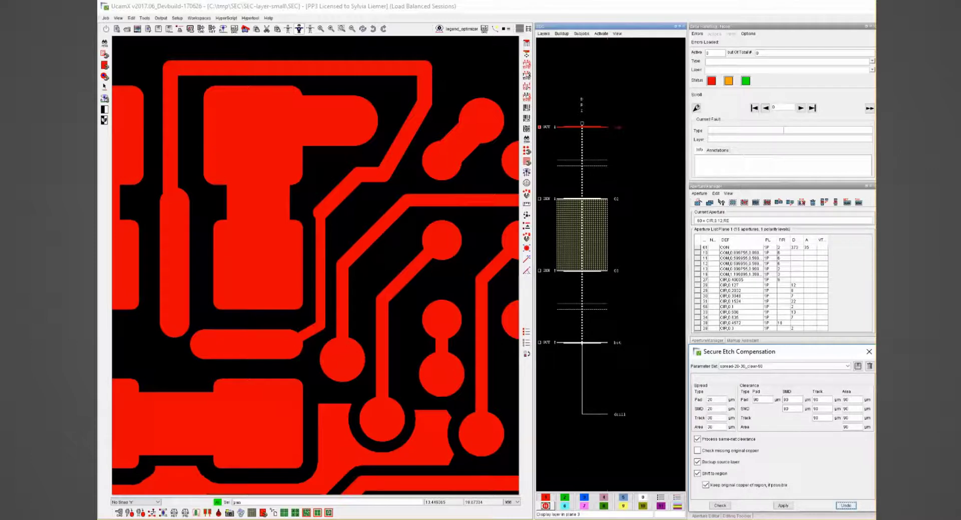
# - Turn off Process same-net clearance, Backup source layer and Shift to region
pyautogui.click(698, 438)
pyautogui.click(698, 462)
pyautogui.click(697, 473)
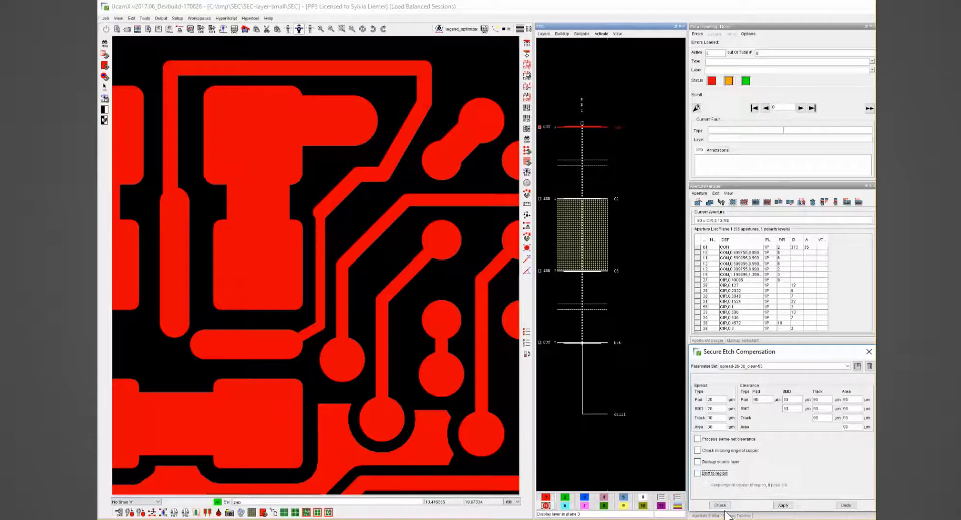
# - Run the clearance check on the top layer and accept the 176-errors warning
pyautogui.click(720, 505)
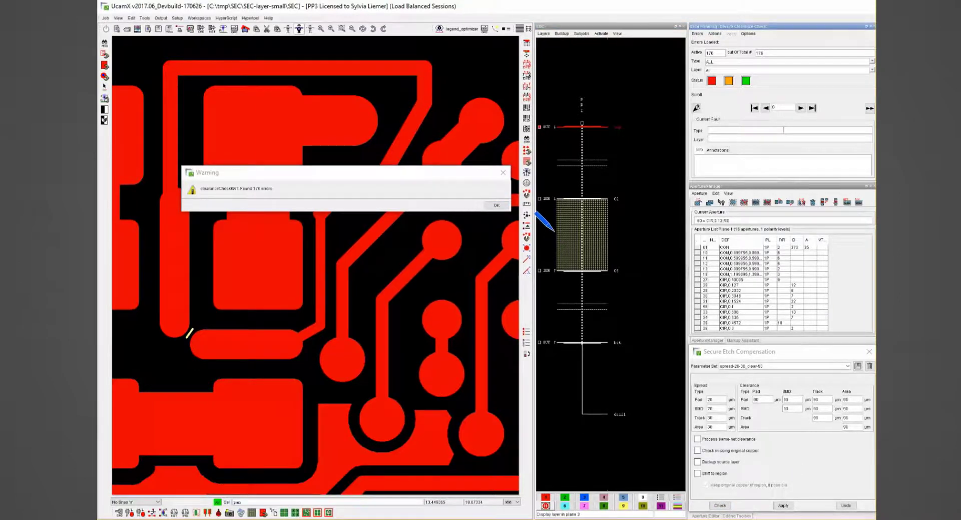
pyautogui.click(505, 210)
pyautogui.click(501, 205)
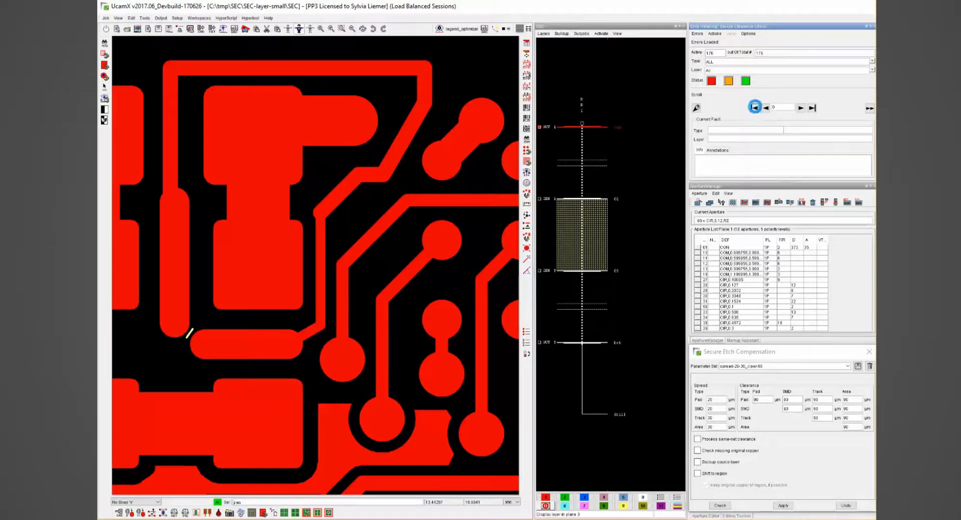
# - Inspect the first track_track_diffnet error on the board, then unload the error list
pyautogui.click(755, 107)
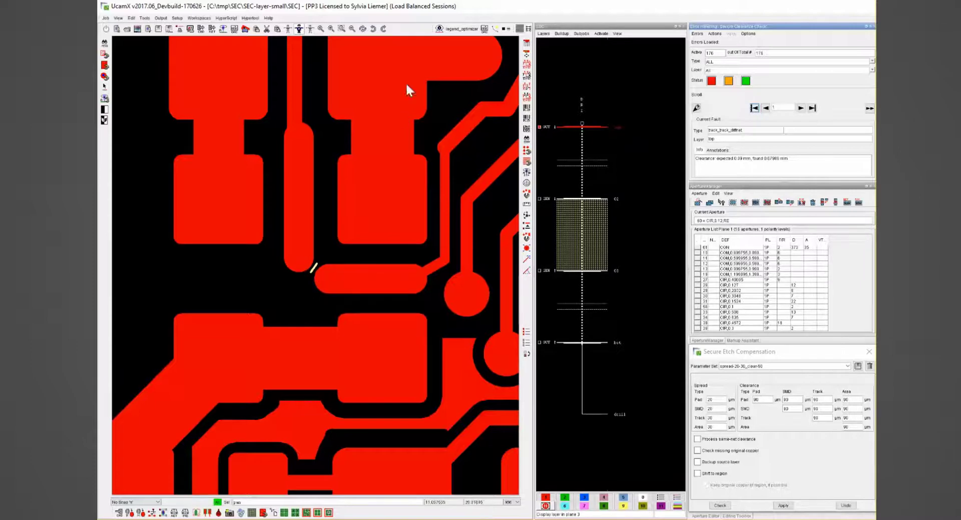
pyautogui.press('Right')
pyautogui.press('Up')
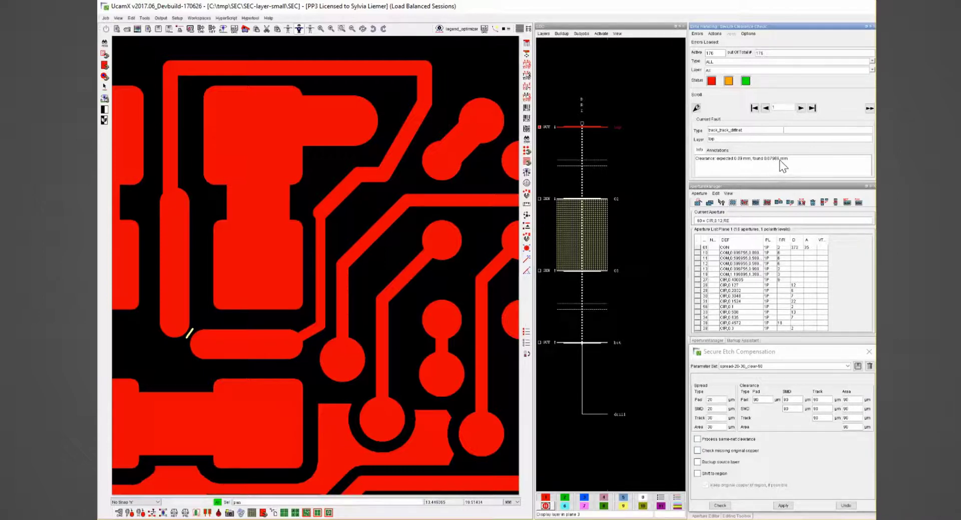
pyautogui.click(697, 33)
pyautogui.click(707, 72)
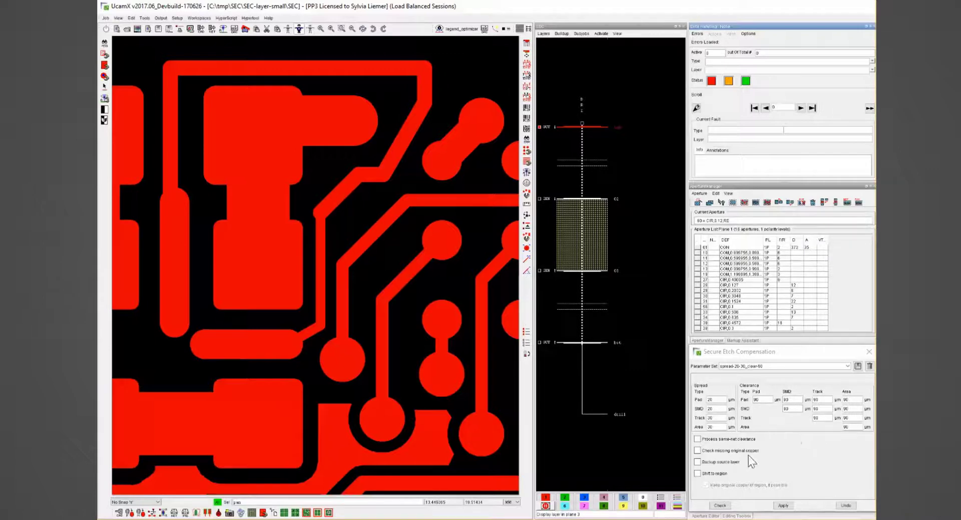
# - Enable Backup source layer and Process same-net clearance, then apply compensation to the top layer
pyautogui.click(697, 463)
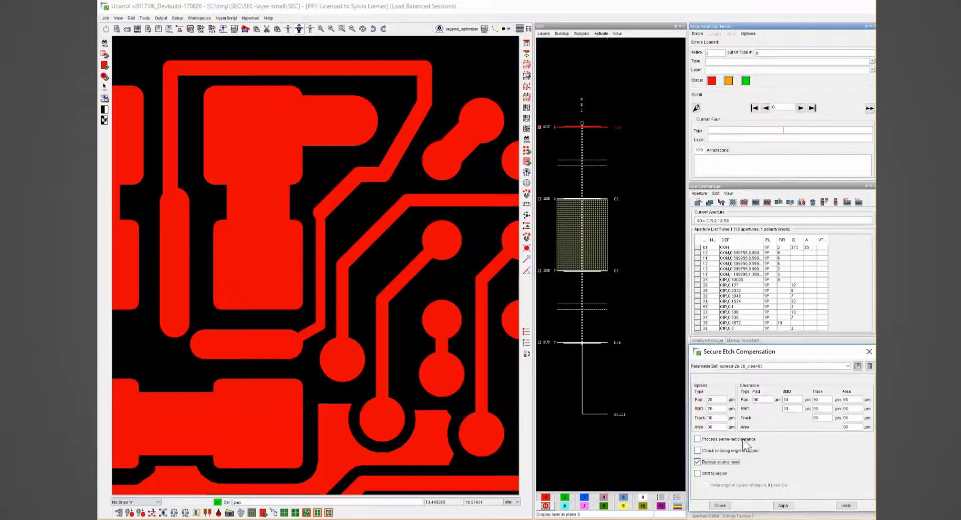
pyautogui.click(696, 438)
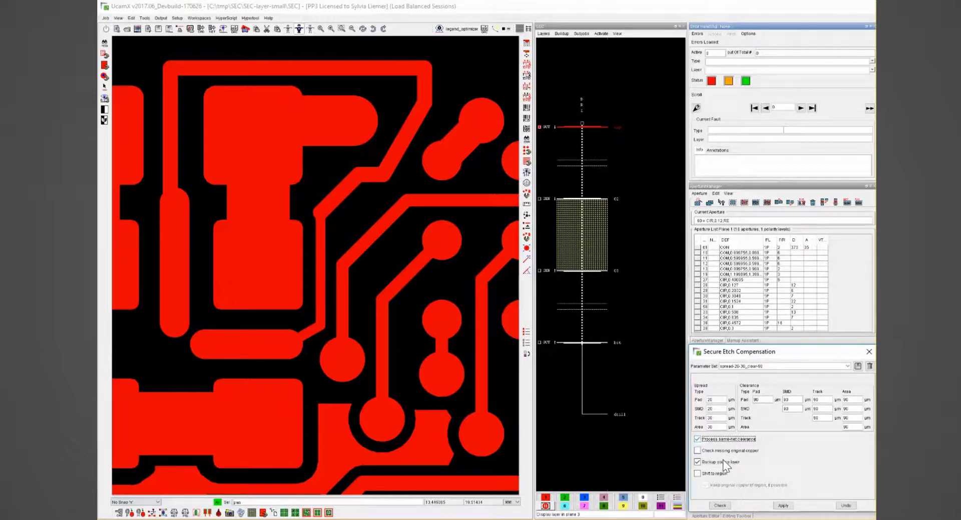
pyautogui.click(779, 505)
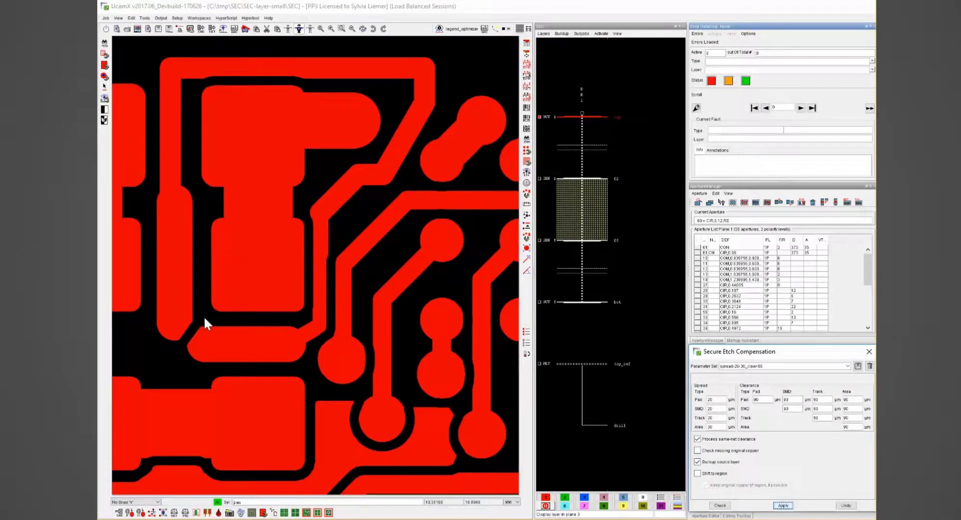
# - Overlay the top_ref layer on the compensated copper using display plane 3
pyautogui.click(589, 499)
pyautogui.click(617, 362)
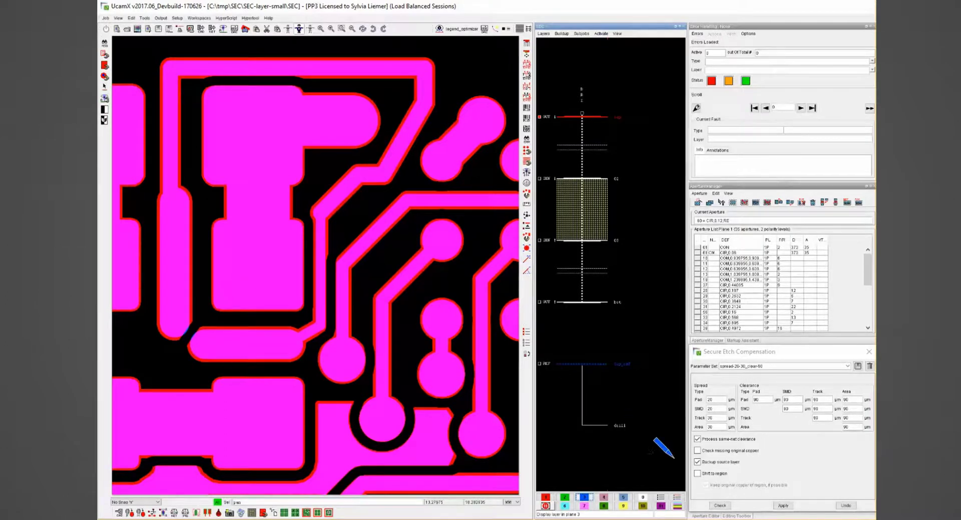
# - Undo and reapply the etch compensation, then overlay the reference layer for comparison
pyautogui.click(845, 505)
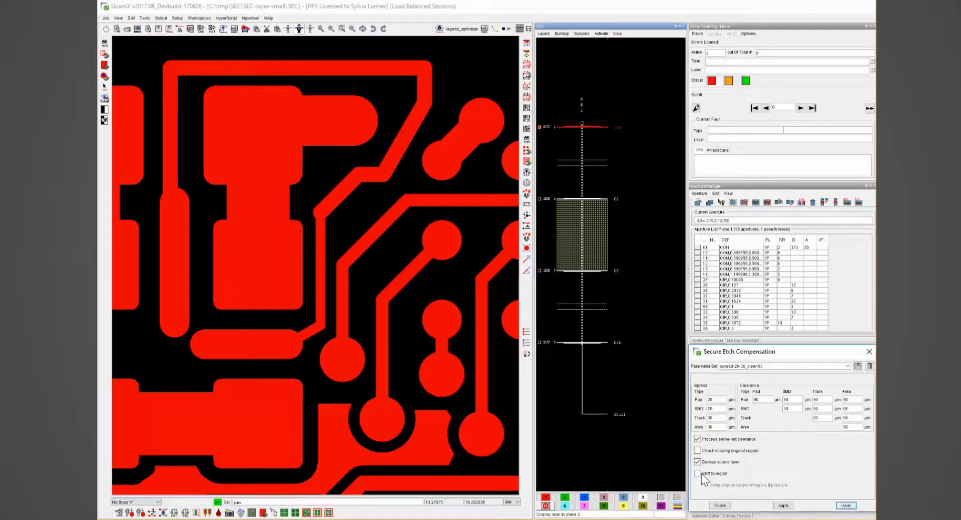
pyautogui.click(783, 506)
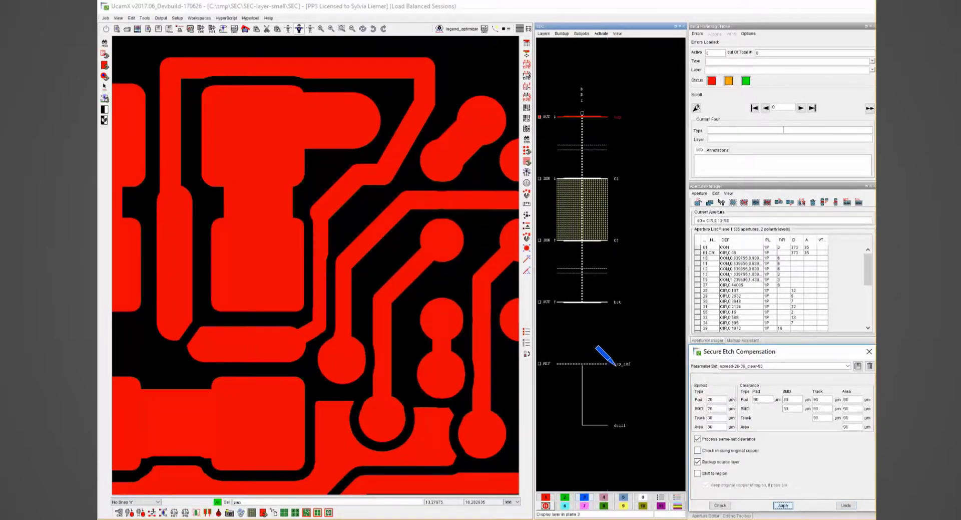
pyautogui.click(615, 365)
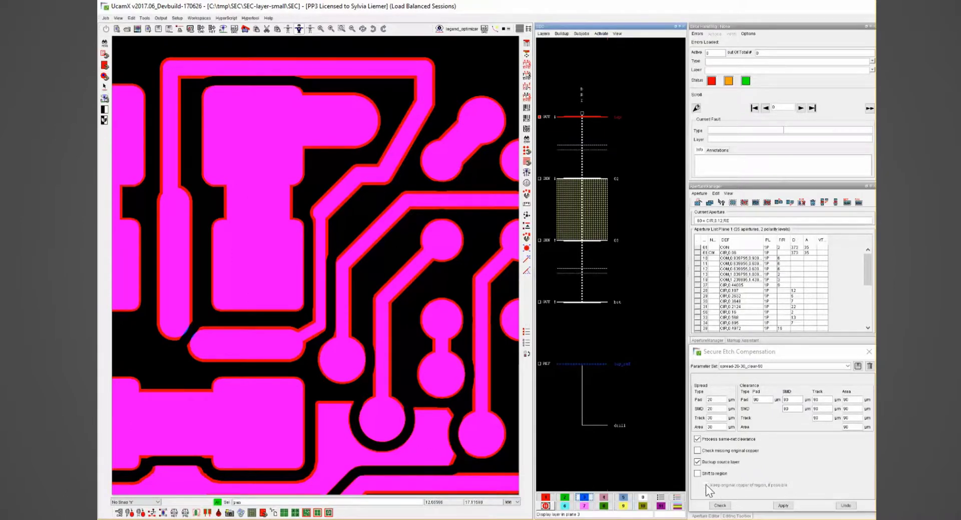
# - Reapply compensation with Shift to region on and Keep original copper off, compare with top_ref, then undo
pyautogui.click(781, 505)
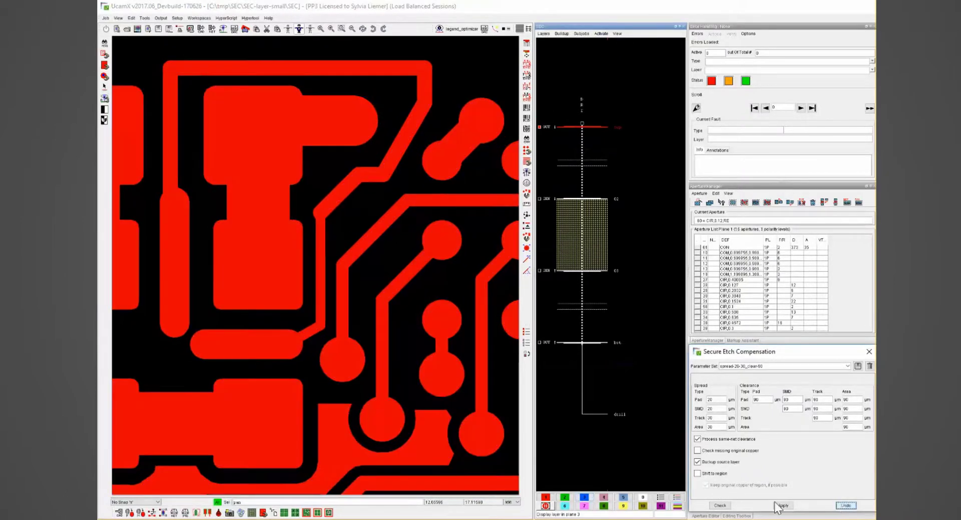
pyautogui.click(698, 473)
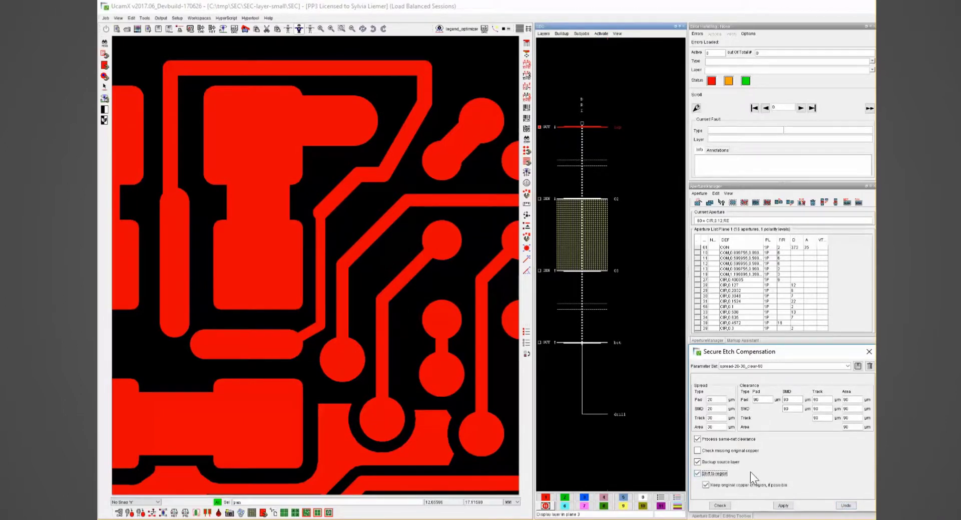
pyautogui.click(706, 485)
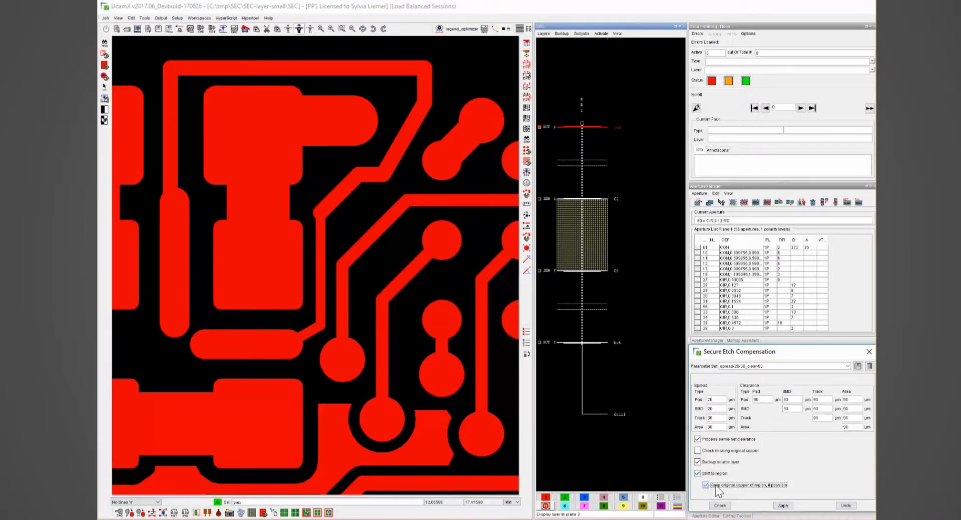
pyautogui.click(784, 505)
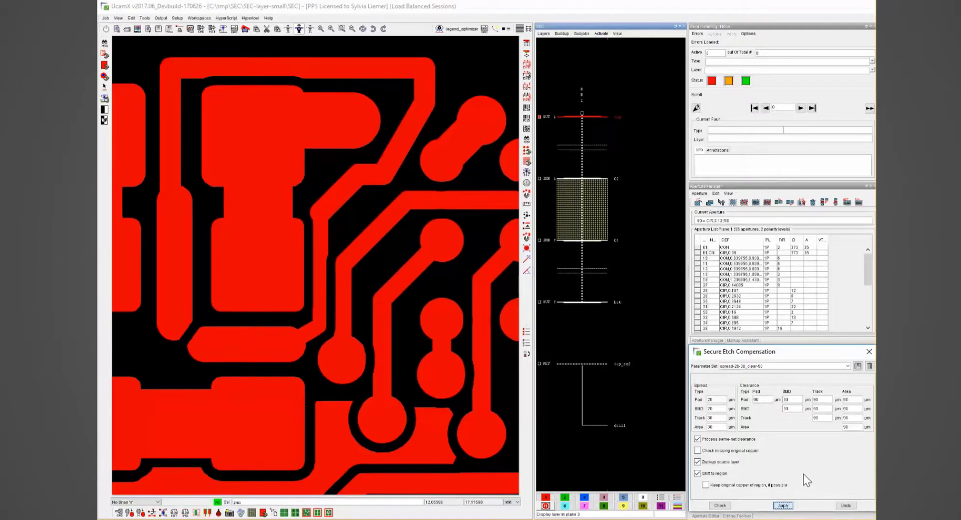
pyautogui.click(603, 363)
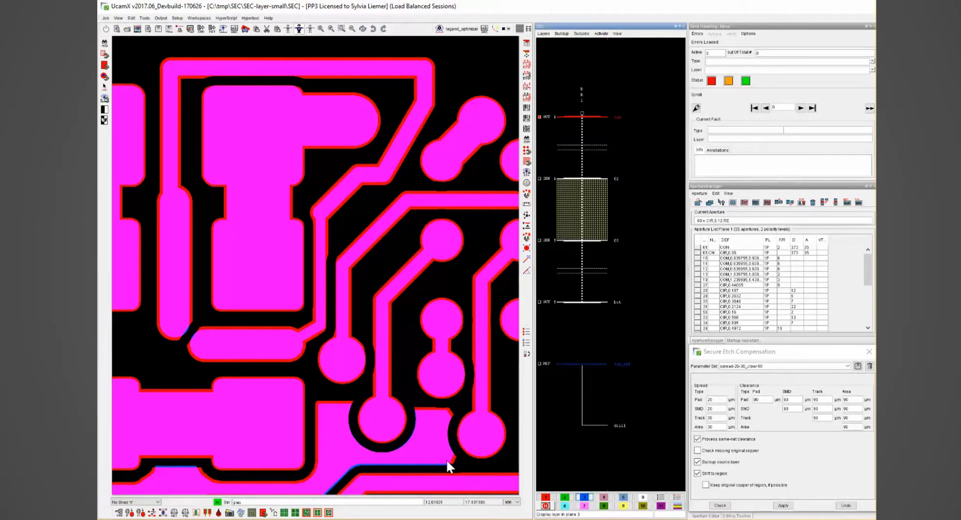
pyautogui.click(845, 504)
# - Enable Keep original copper of region, reapply compensation, and overlay the comparison layer
pyautogui.click(705, 485)
pyautogui.click(778, 503)
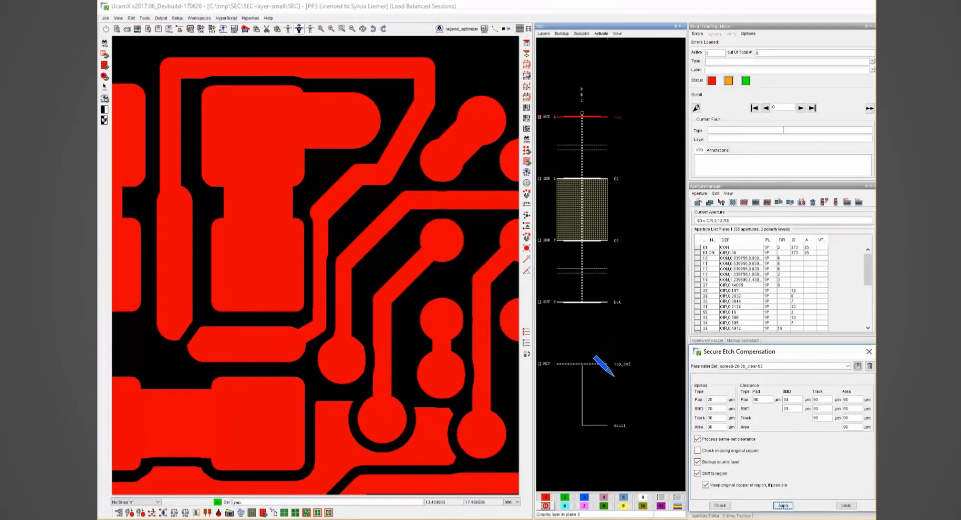
pyautogui.click(618, 362)
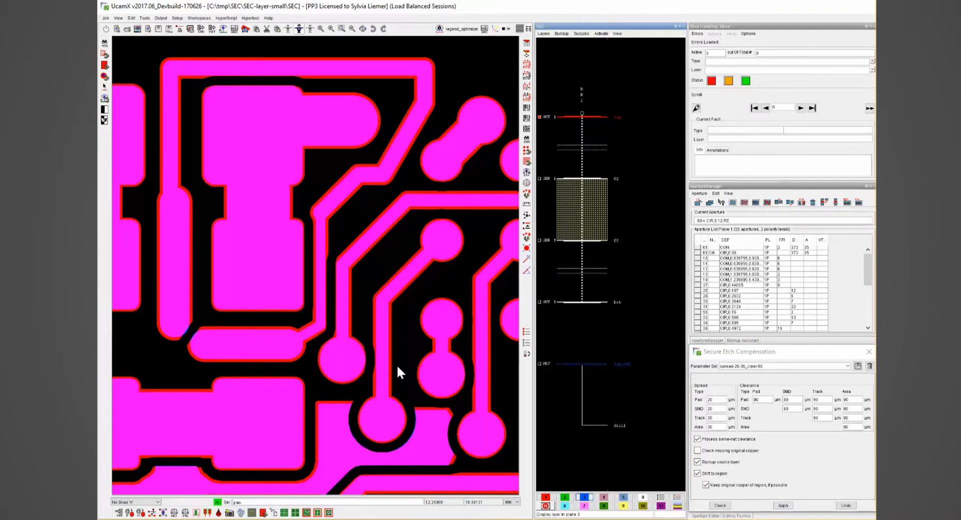